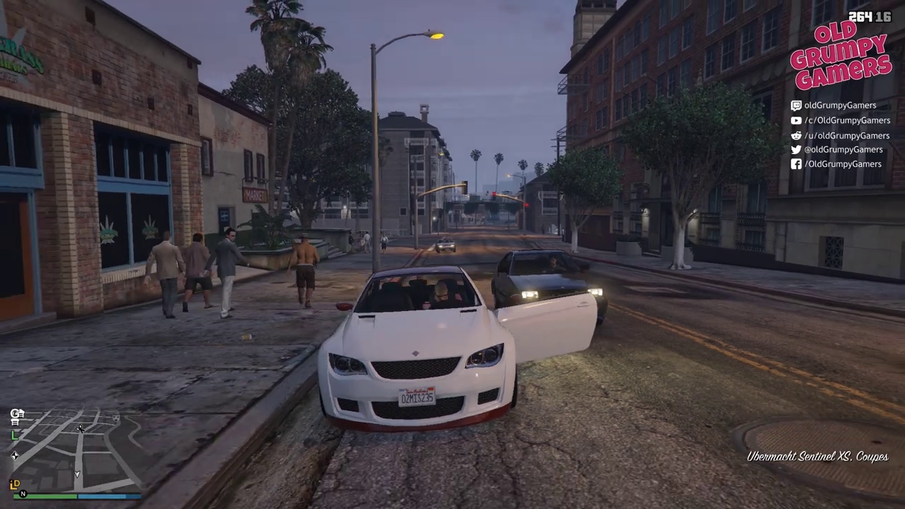
# Step: Open the Interaction Menu with M, then drive the white Sentinel XS to Jamestown St
pyautogui.press('m')
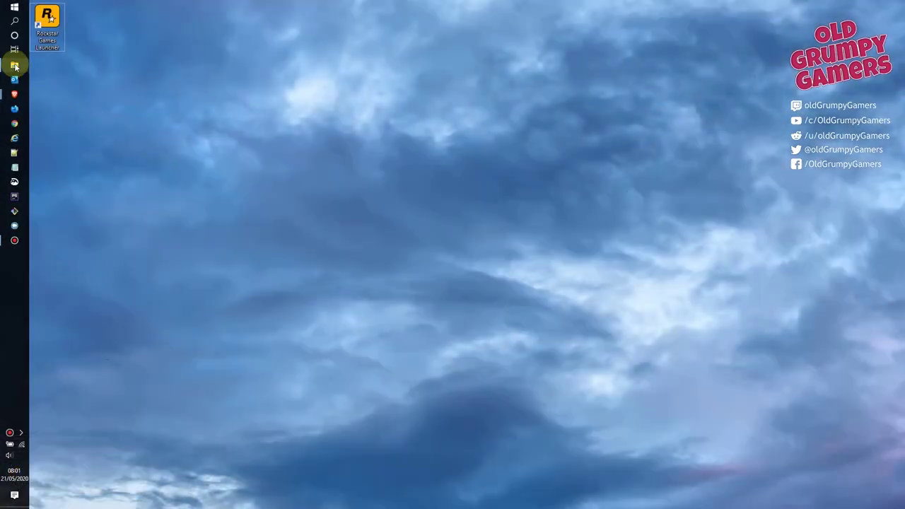
# Step: Copy the Grand Theft Auto V folder from D:\Program Files\Rockstar Games
pyautogui.click(15, 66)
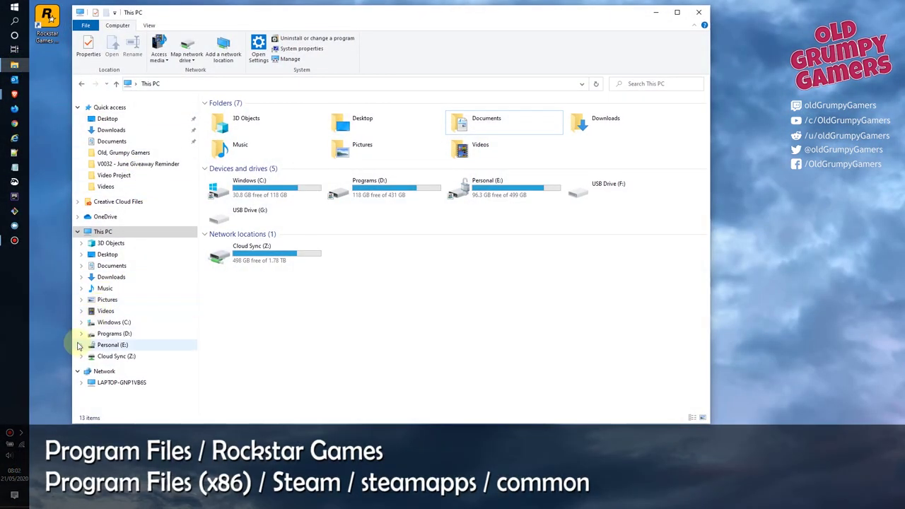
pyautogui.click(80, 335)
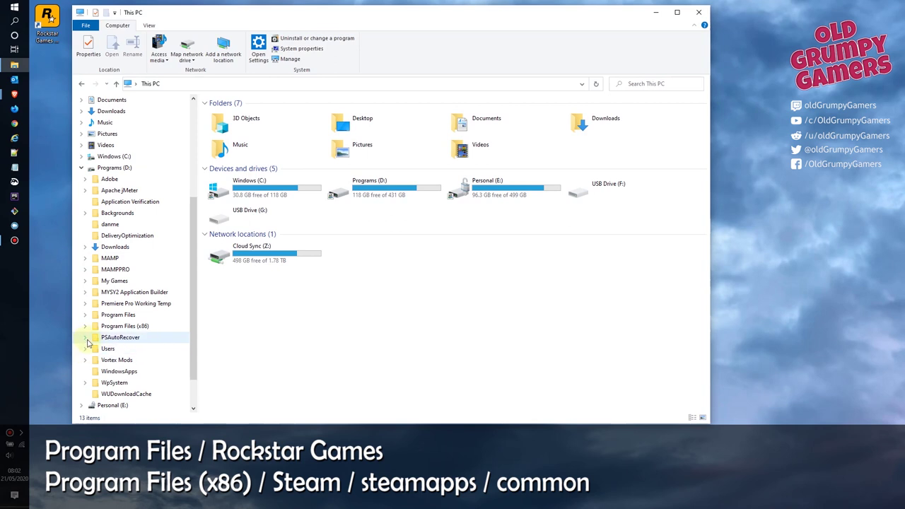
pyautogui.click(86, 315)
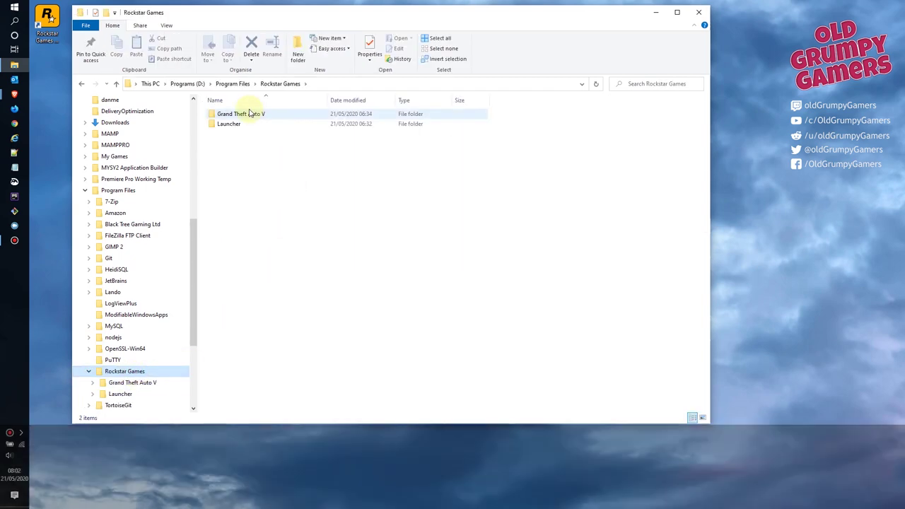
pyautogui.click(242, 115)
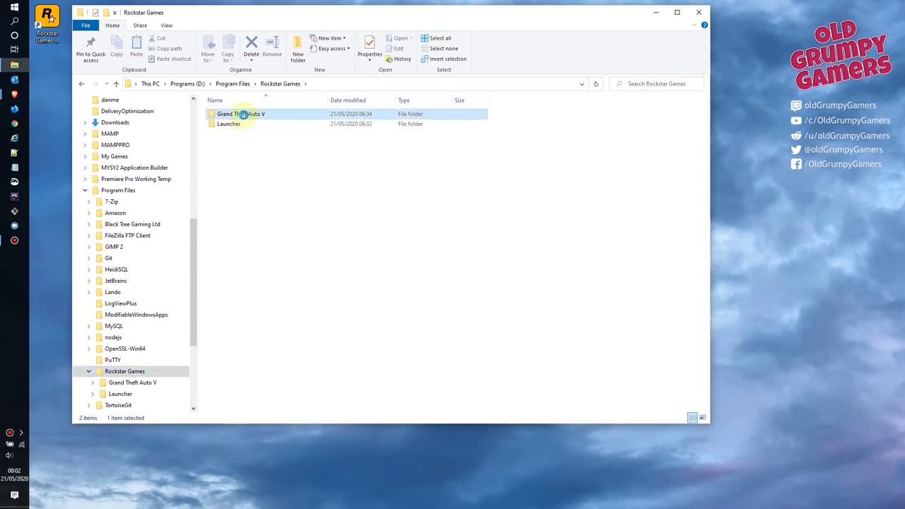
pyautogui.rightClick(243, 115)
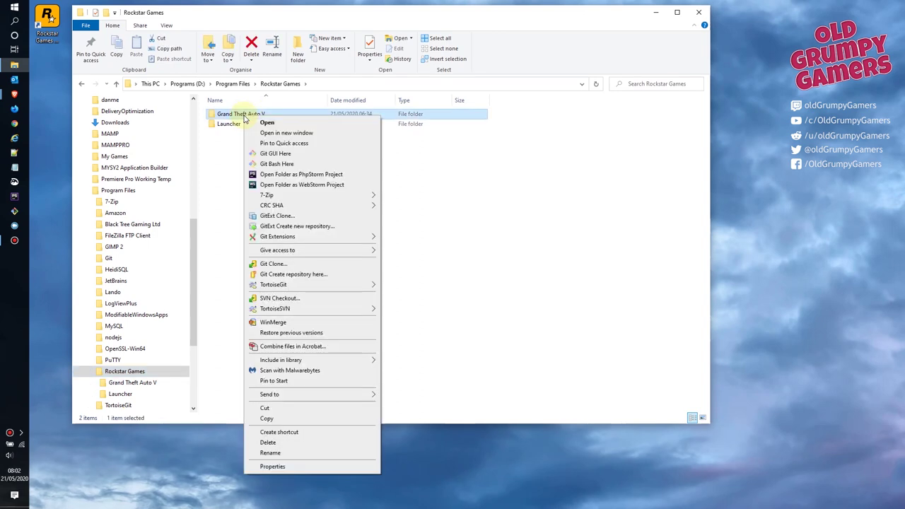
pyautogui.moveTo(314, 313)
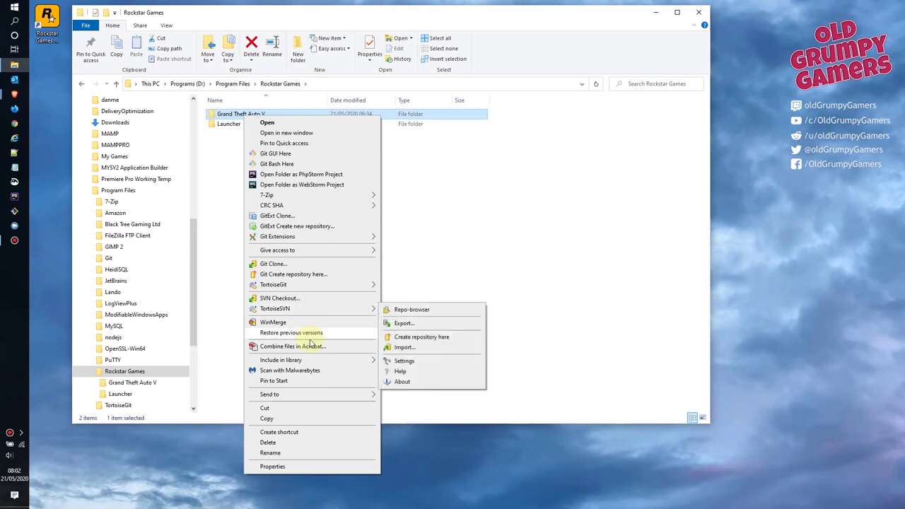
pyautogui.click(298, 419)
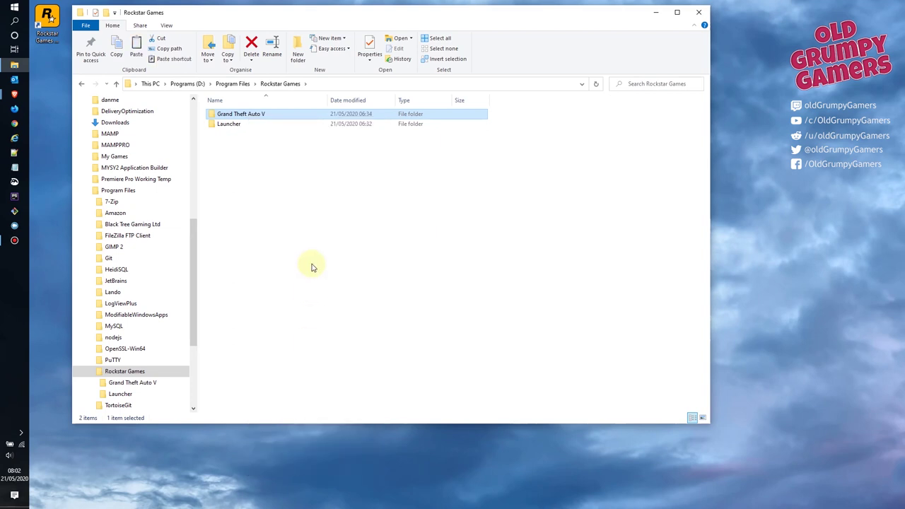
# Step: Paste it into Rockstar Games as 'Grand Theft Auto V - Copy', moving the progress window aside
pyautogui.click(298, 205)
pyautogui.rightClick(299, 207)
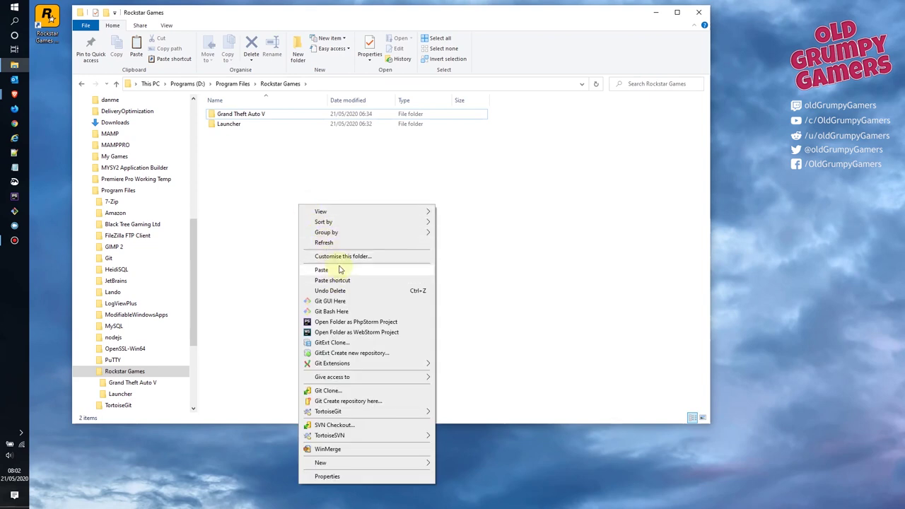
pyautogui.click(340, 270)
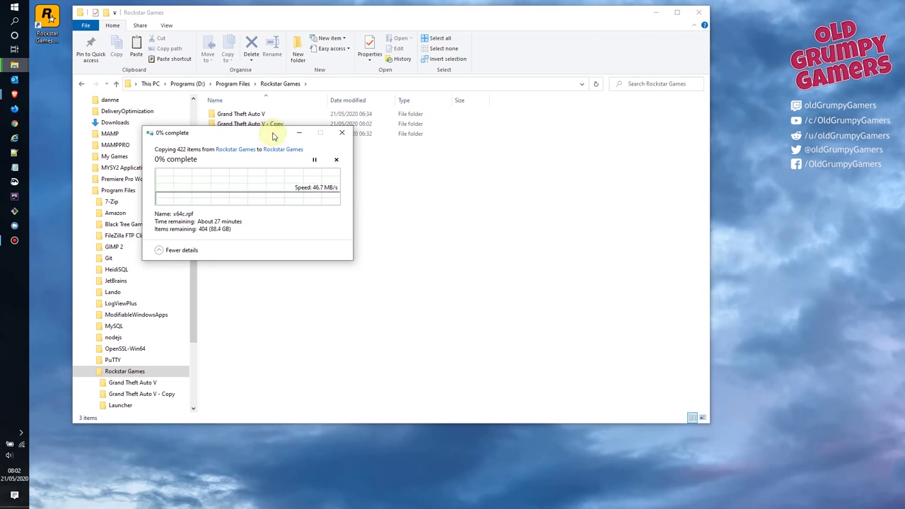
pyautogui.moveTo(274, 137); pyautogui.dragTo(813, 230)
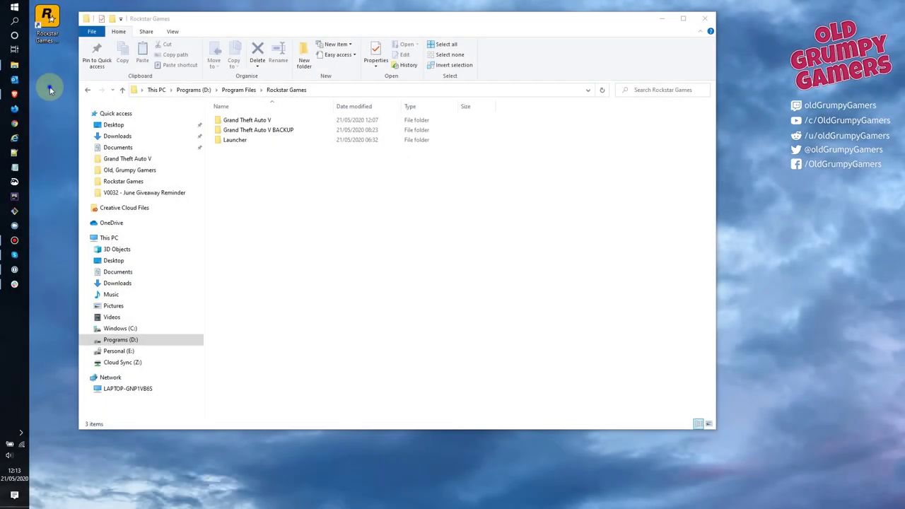
# Step: Create a 'Mods to Install' desktop folder, move it lower, and open a new Brave window
pyautogui.rightClick(51, 91)
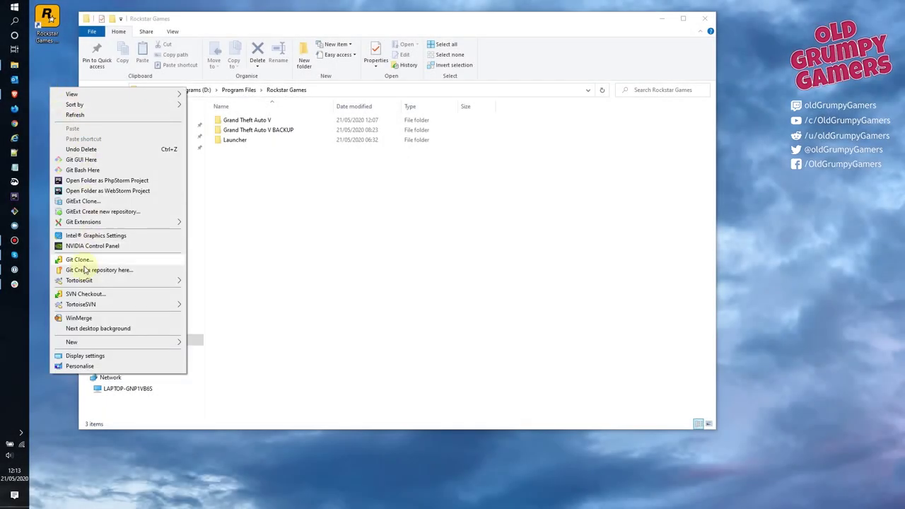
pyautogui.moveTo(116, 342)
pyautogui.click(202, 342)
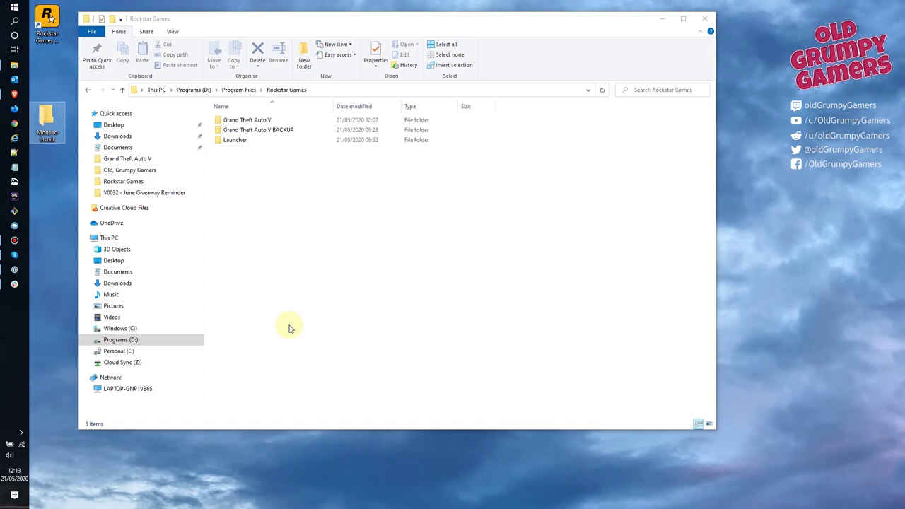
pyautogui.moveTo(42, 120); pyautogui.dragTo(45, 171)
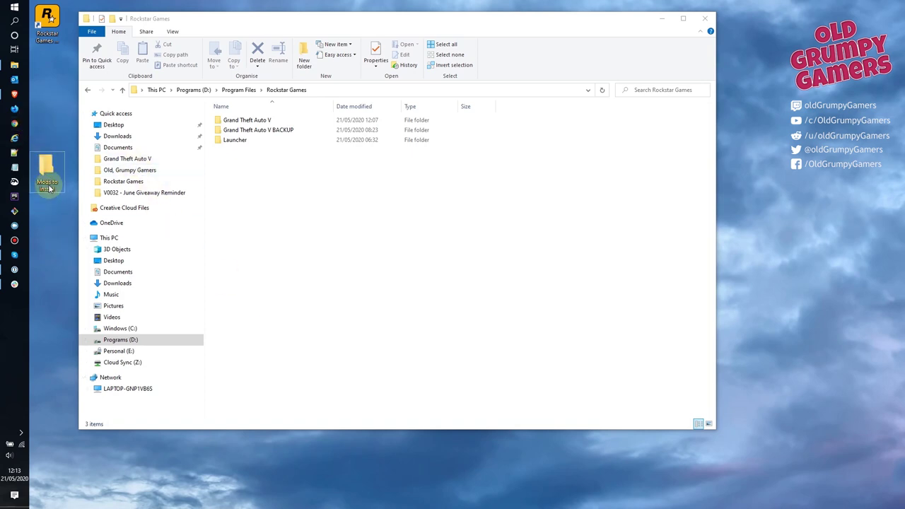
pyautogui.rightClick(15, 94)
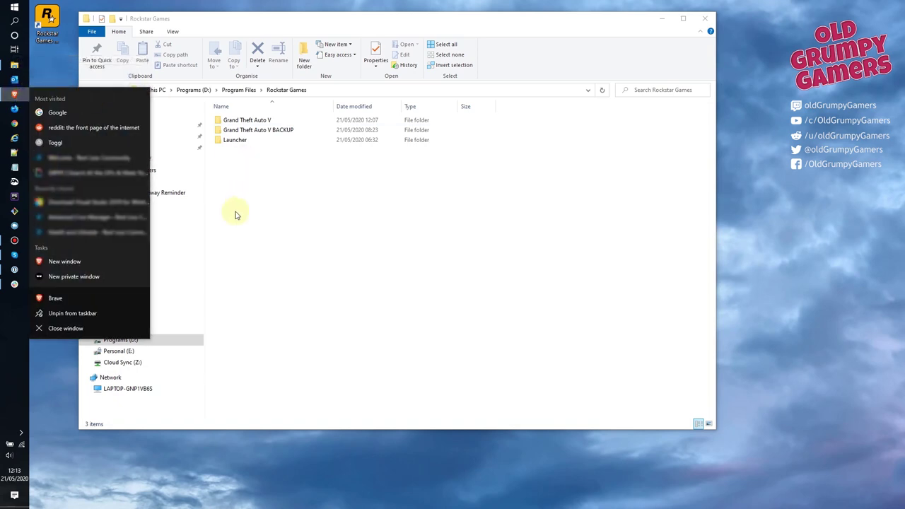
pyautogui.click(79, 260)
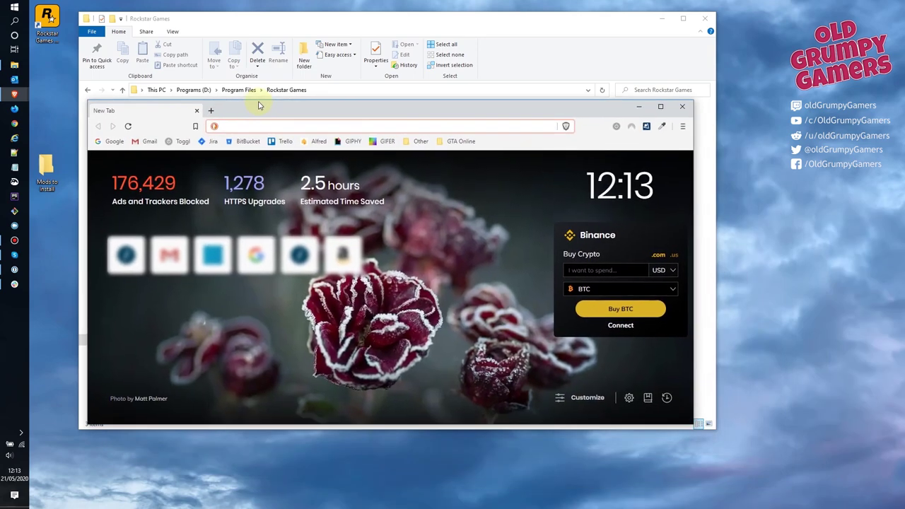
# Step: Enlarge the Brave window and go to the .NET Framework 4.8 page via GTA Online bookmarks
pyautogui.moveTo(257, 104); pyautogui.dragTo(252, 87)
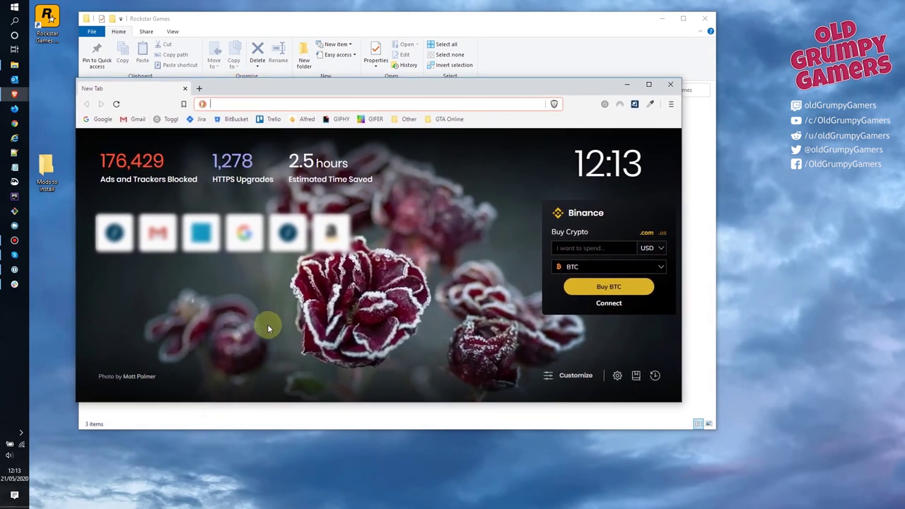
pyautogui.moveTo(259, 403); pyautogui.dragTo(258, 444)
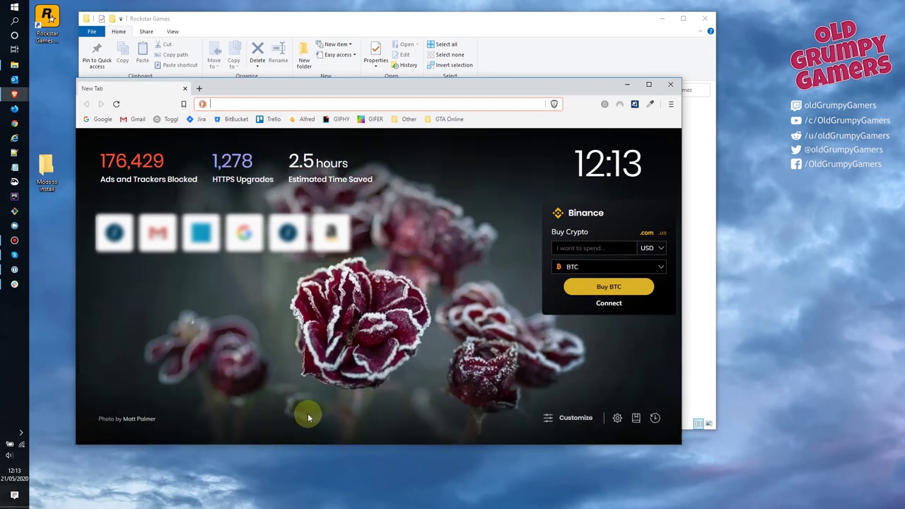
pyautogui.click(441, 119)
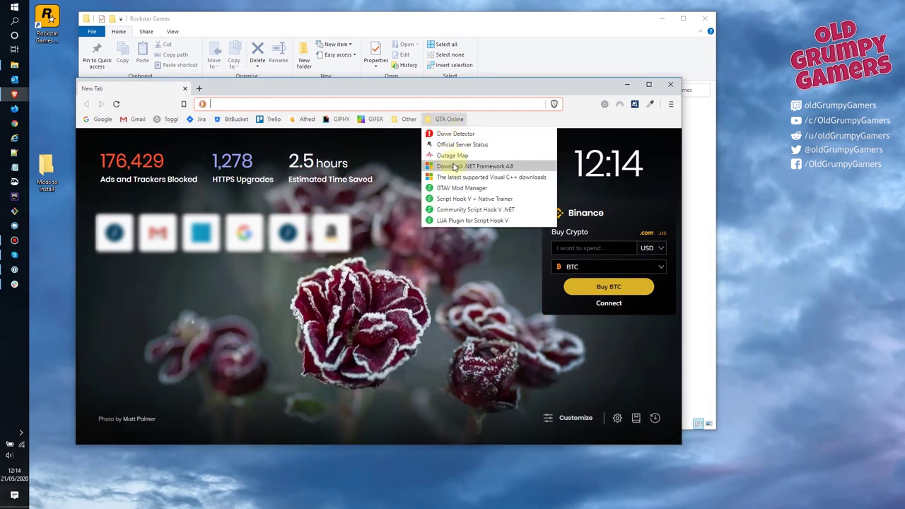
pyautogui.click(499, 166)
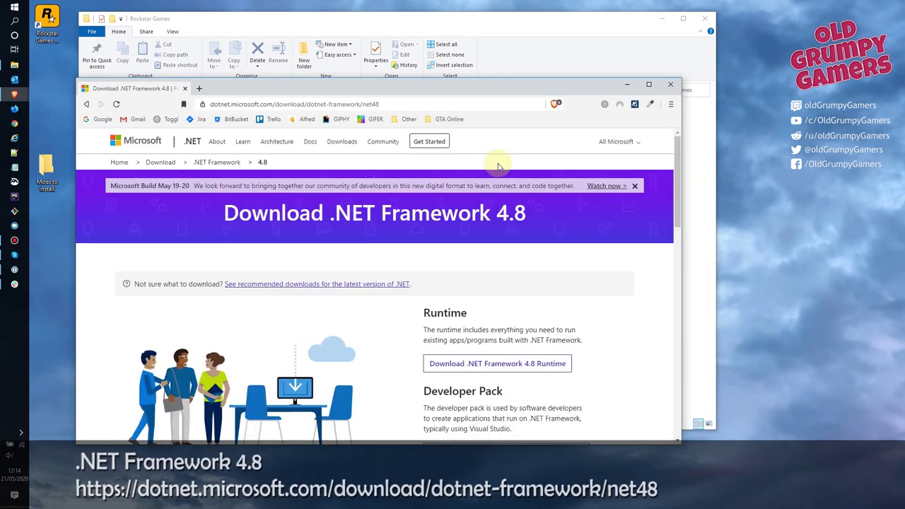
# Step: Download and keep the ndp48-web.exe runtime installer, then show it in Downloads
pyautogui.click(488, 367)
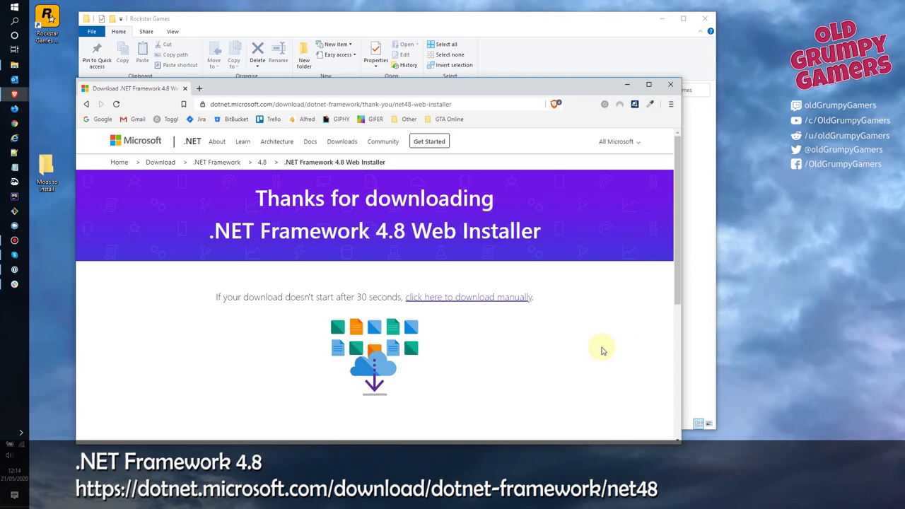
pyautogui.click(481, 300)
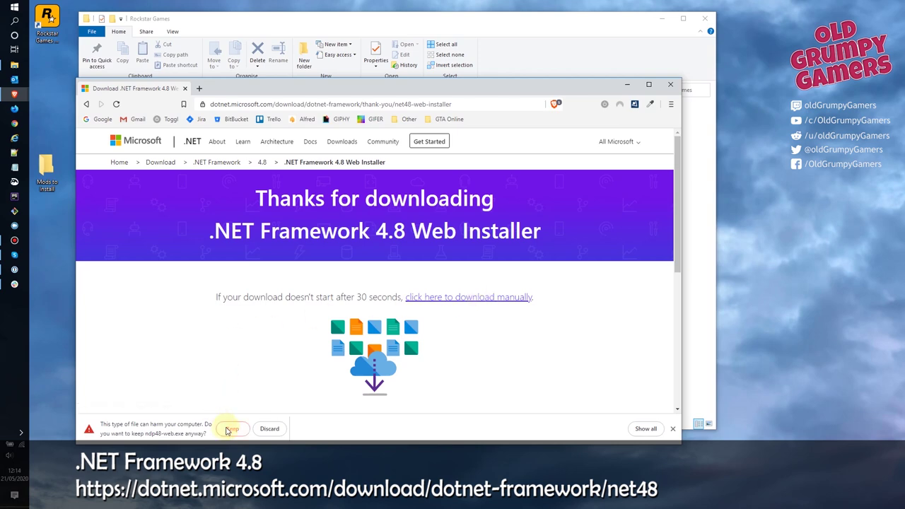
pyautogui.click(231, 429)
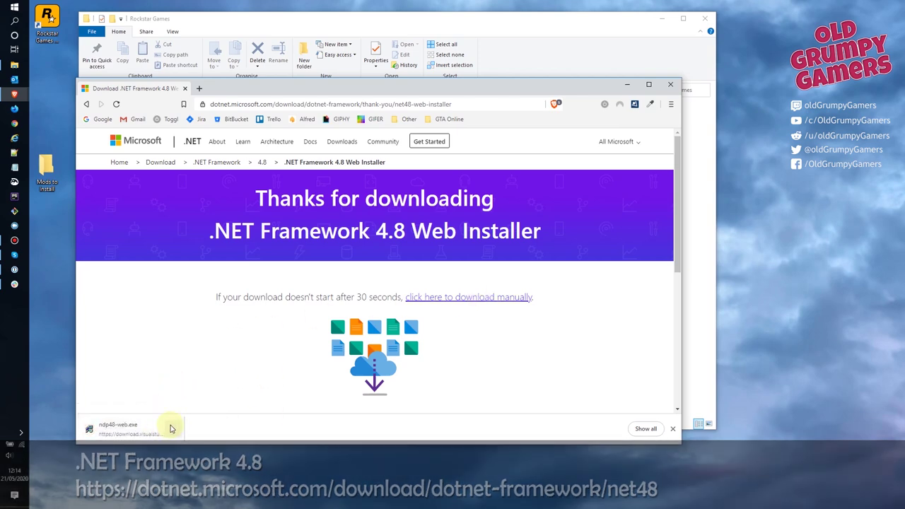
pyautogui.click(172, 429)
pyautogui.click(185, 472)
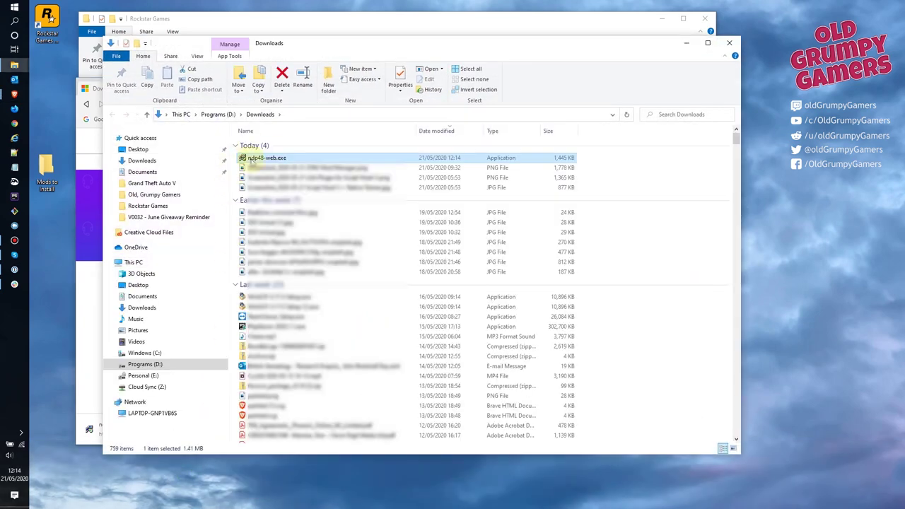
# Step: Scan ndp48-web.exe with Malwarebytes, confirm no threats, and close Malwarebytes
pyautogui.rightClick(249, 159)
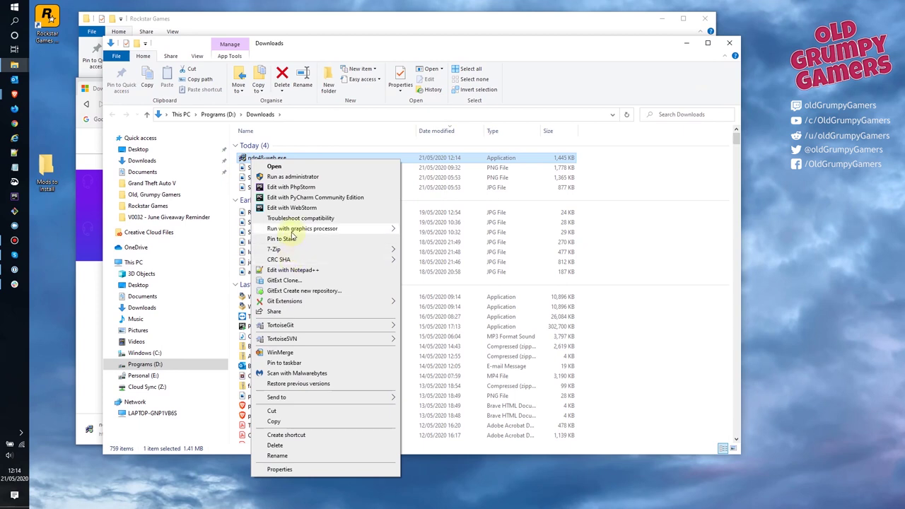
pyautogui.click(283, 373)
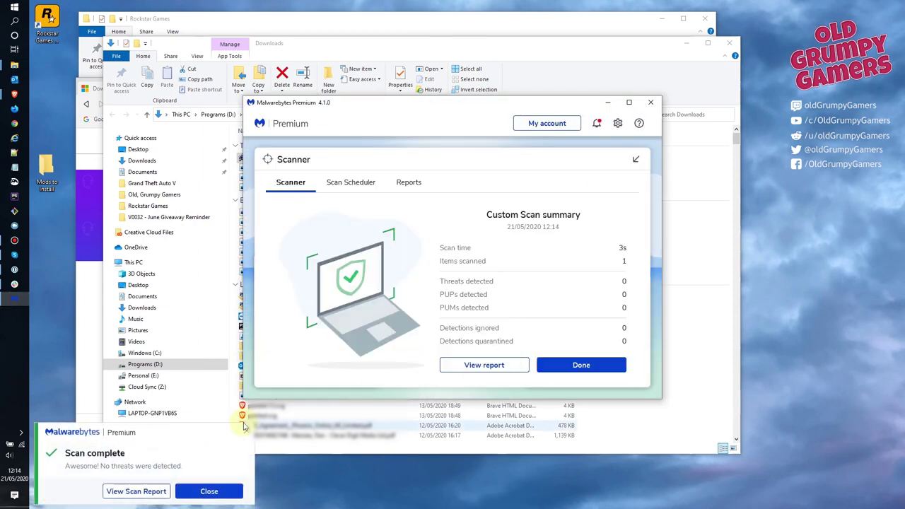
pyautogui.click(211, 490)
pyautogui.click(560, 372)
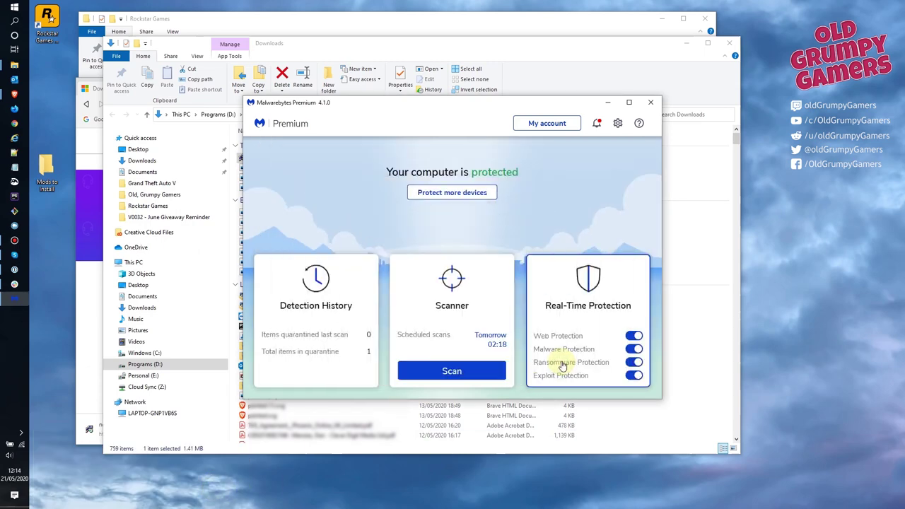
pyautogui.click(649, 103)
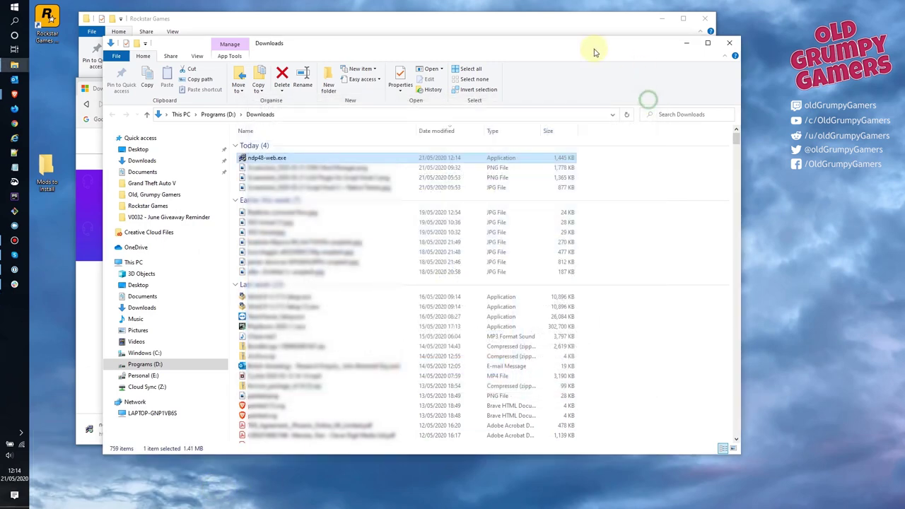
# Step: Run ndp48-web.exe, dismiss the .NET 4.8 already-installed notice, and close the Downloads window
pyautogui.doubleClick(318, 158)
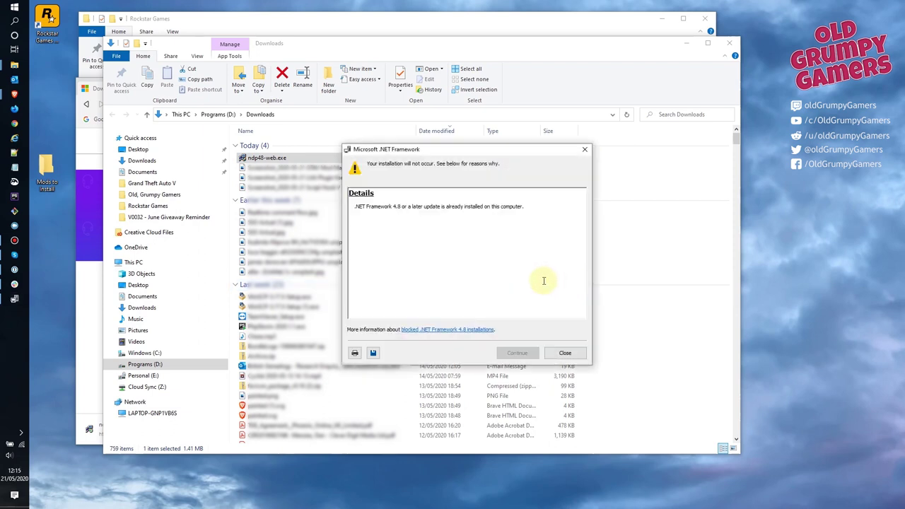
pyautogui.click(563, 353)
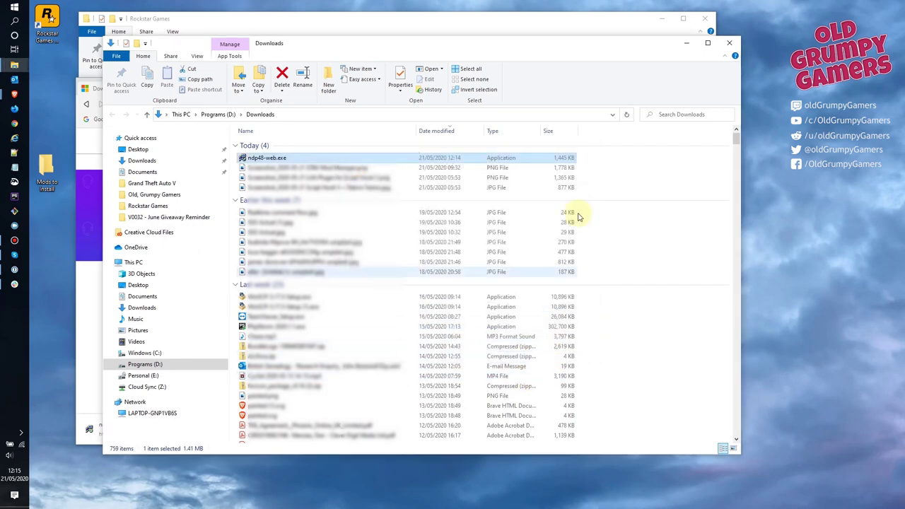
pyautogui.click(730, 41)
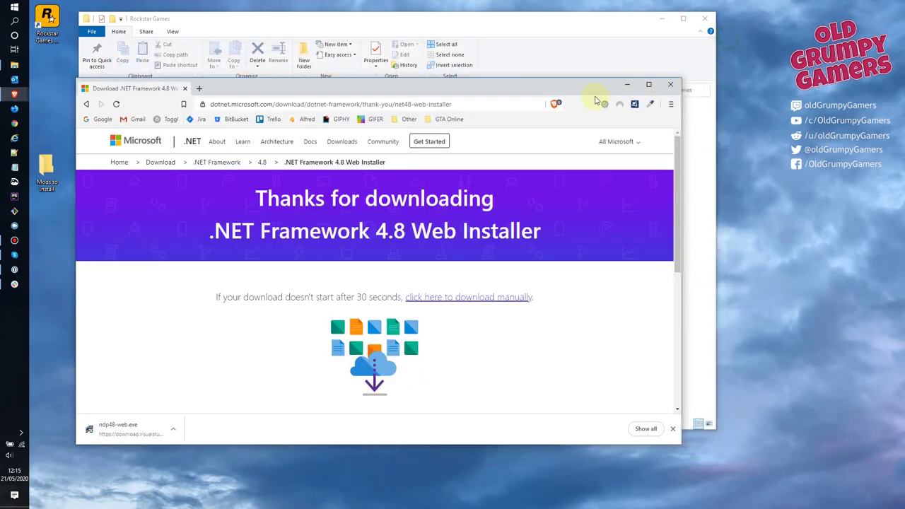
# Step: Download and keep VC_redist.x64.exe from the latest Visual C++ downloads page, then show it in Downloads
pyautogui.click(449, 118)
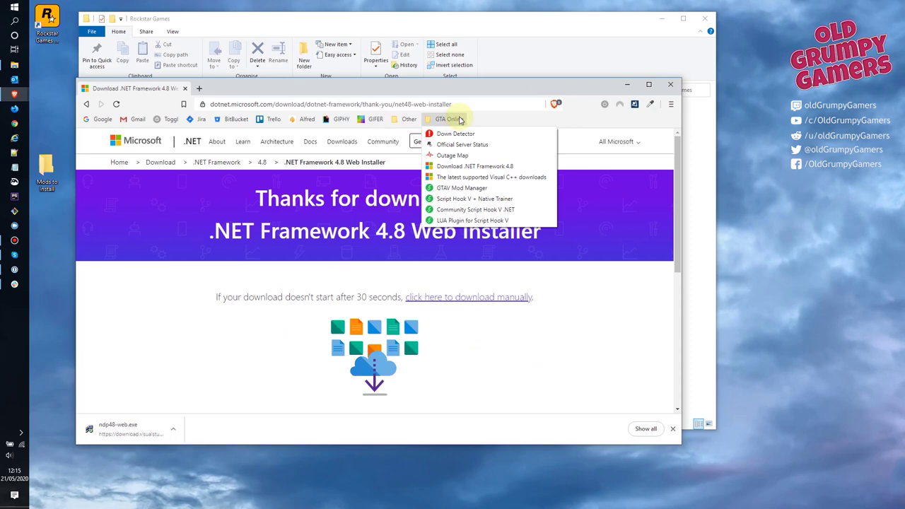
pyautogui.click(457, 178)
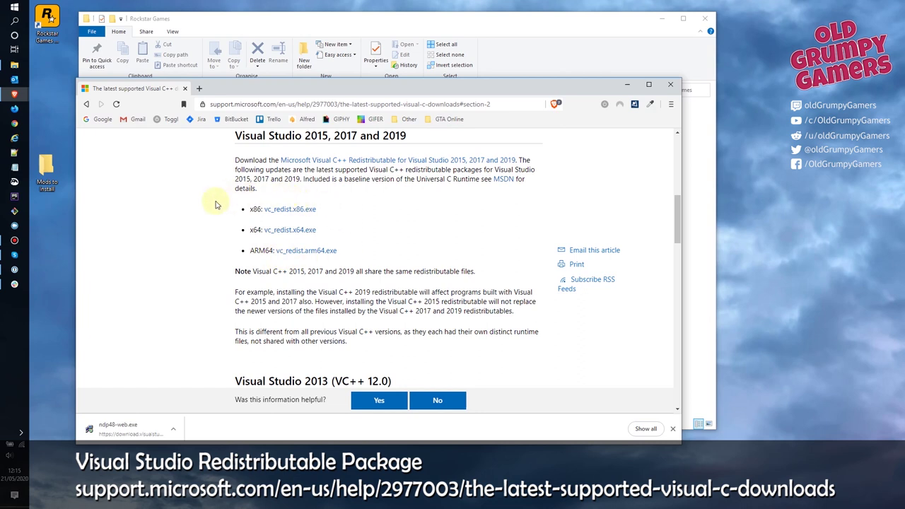
pyautogui.click(293, 233)
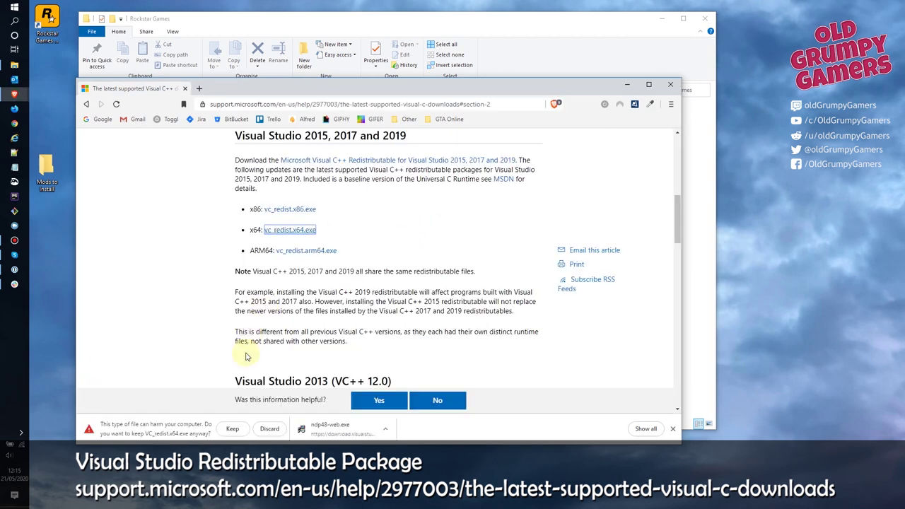
pyautogui.click(232, 427)
pyautogui.click(173, 429)
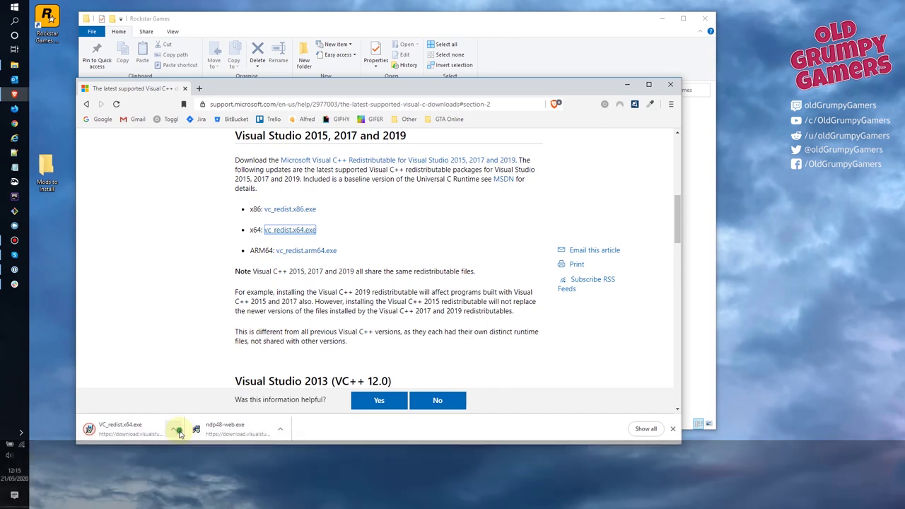
pyautogui.click(193, 472)
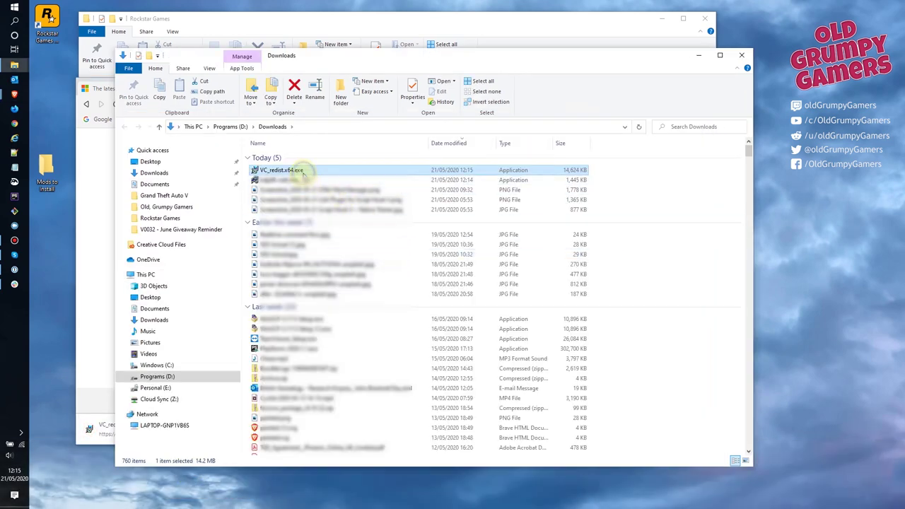
# Step: Scan VC_redist.x64.exe with Malwarebytes, confirm it's clean, and close Malwarebytes
pyautogui.rightClick(303, 175)
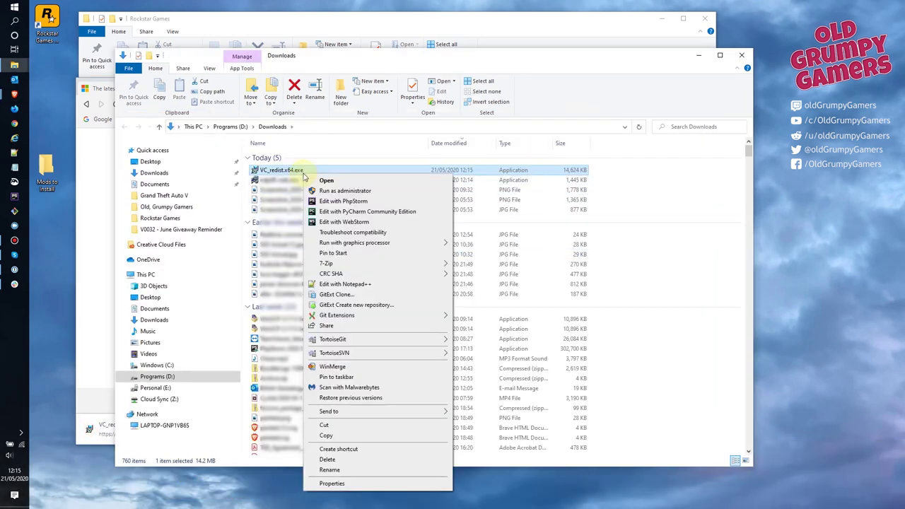
pyautogui.click(347, 388)
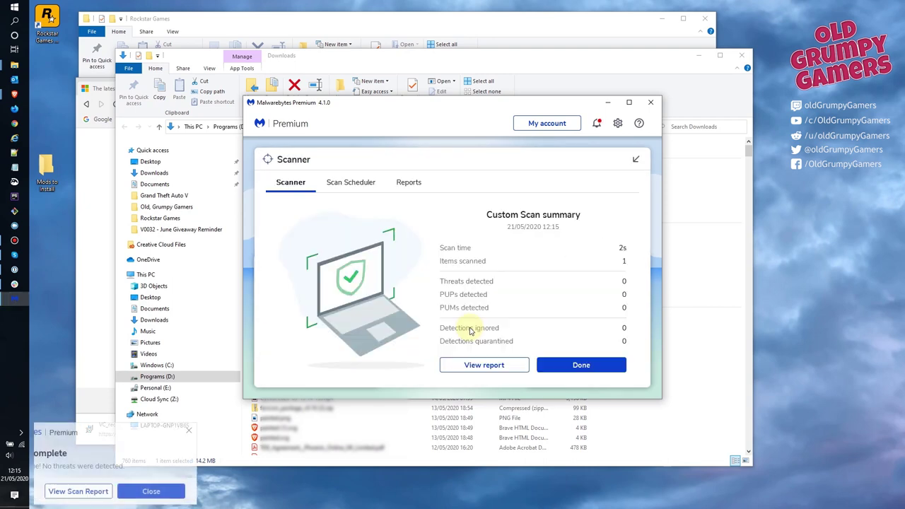
pyautogui.click(209, 491)
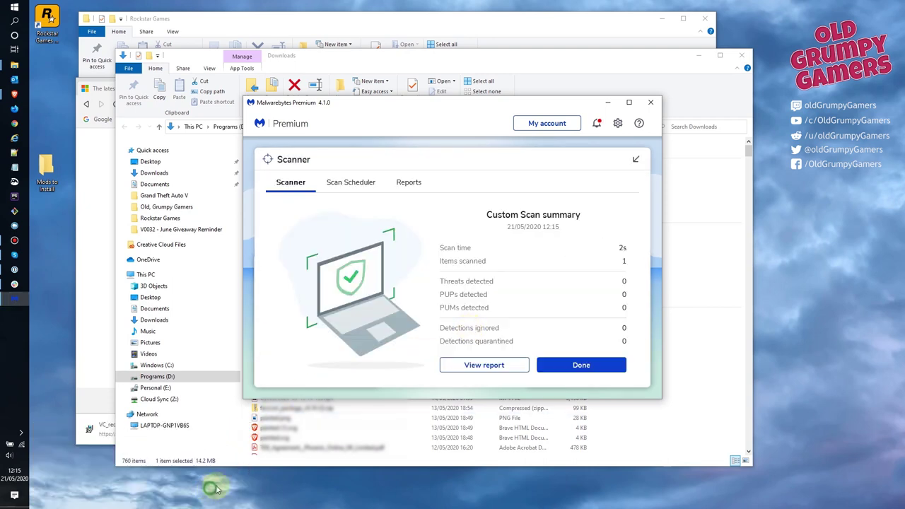
pyautogui.click(577, 366)
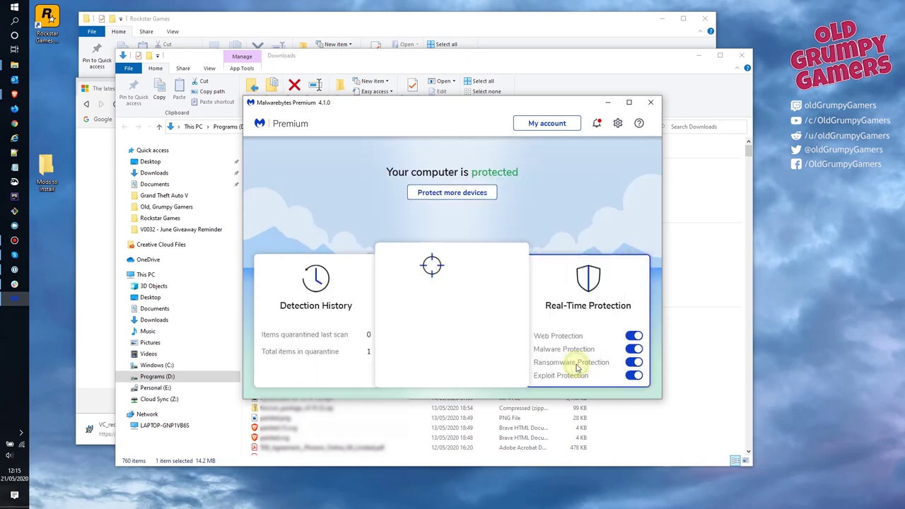
pyautogui.click(648, 104)
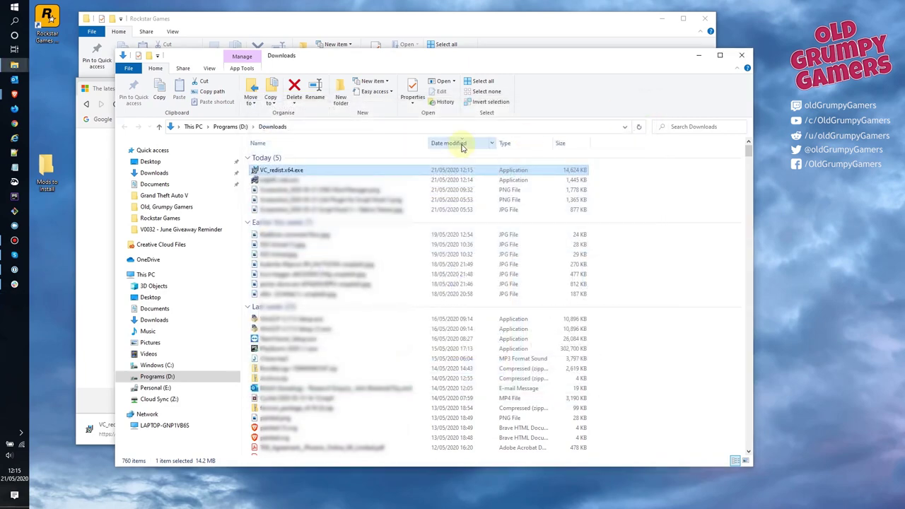
# Step: Run VC_redist.x64.exe, accept the licence, install 2015–2019 x64 14.26.28720, and close without restarting
pyautogui.click(289, 170)
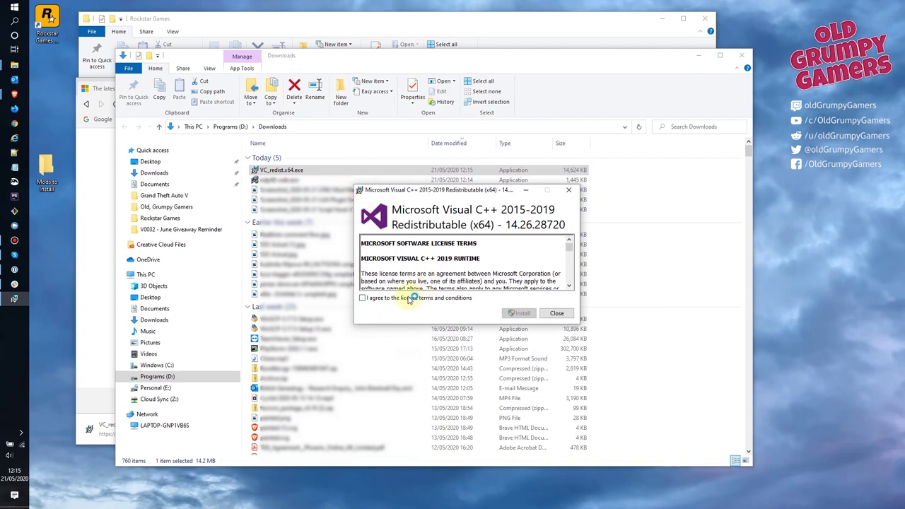
pyautogui.click(527, 313)
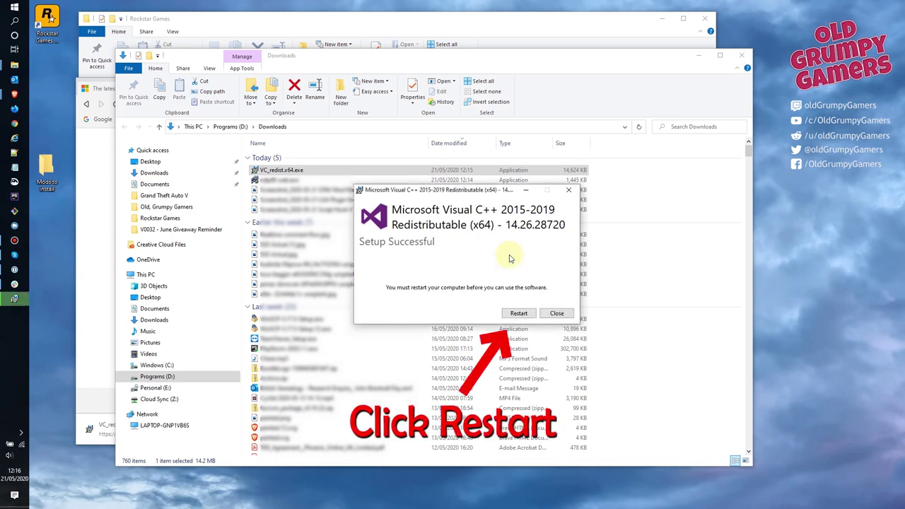
pyautogui.click(555, 314)
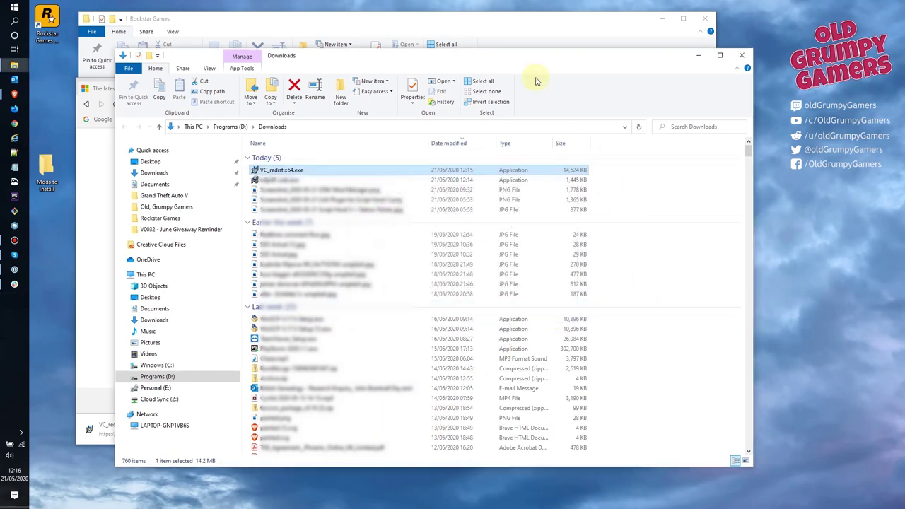
# Step: Download c19448-ScriptHookV_1.0.1868.1.zip from the Script Hook V bookmark and open the archive
pyautogui.click(740, 57)
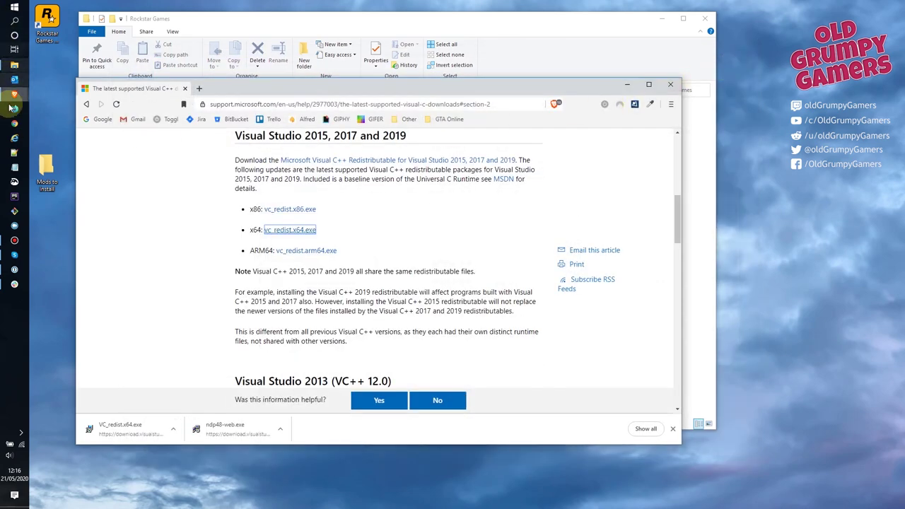
pyautogui.moveTo(11, 256); pyautogui.dragTo(8, 286)
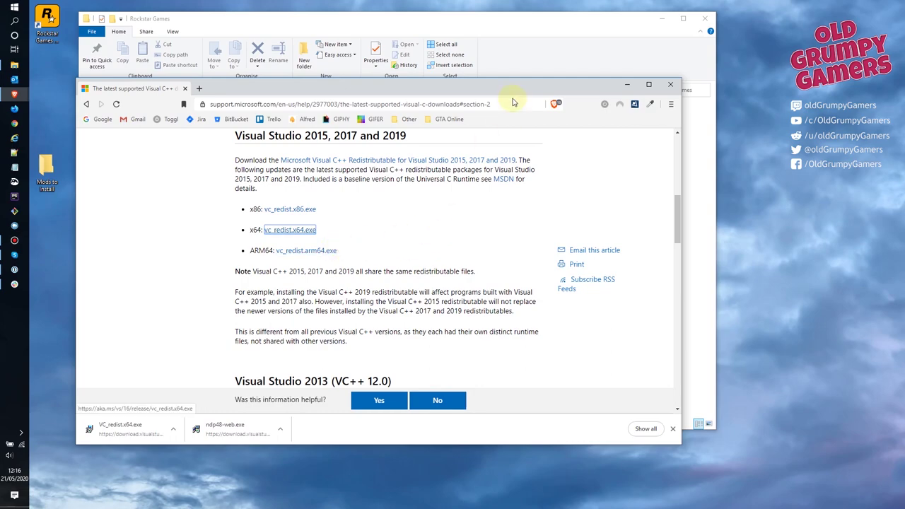
pyautogui.click(445, 119)
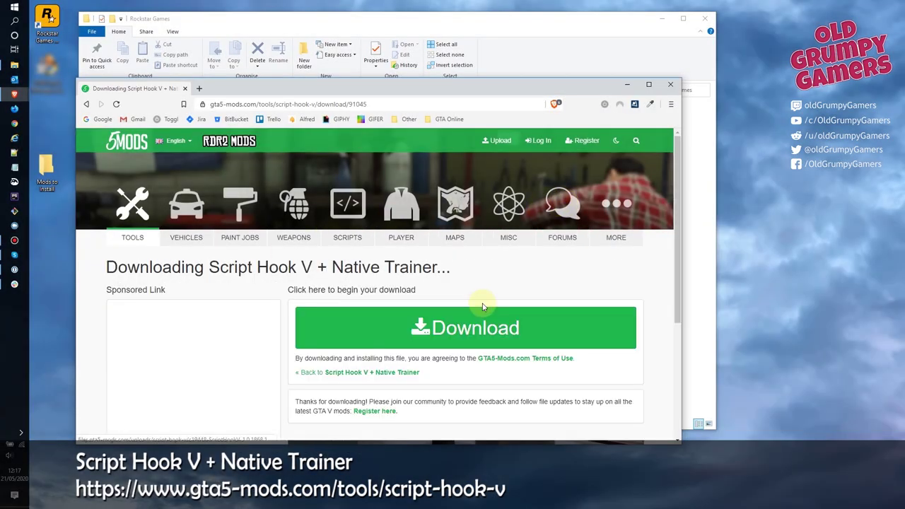
pyautogui.click(477, 328)
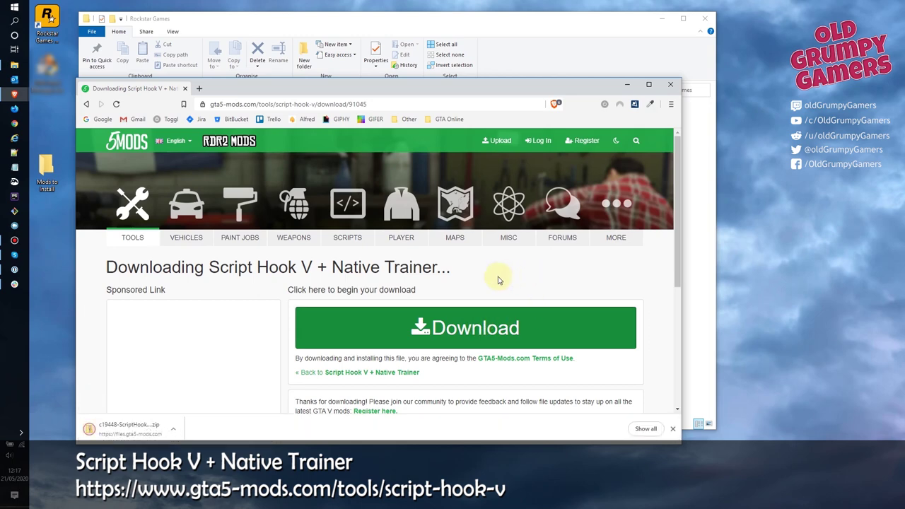
pyautogui.click(173, 428)
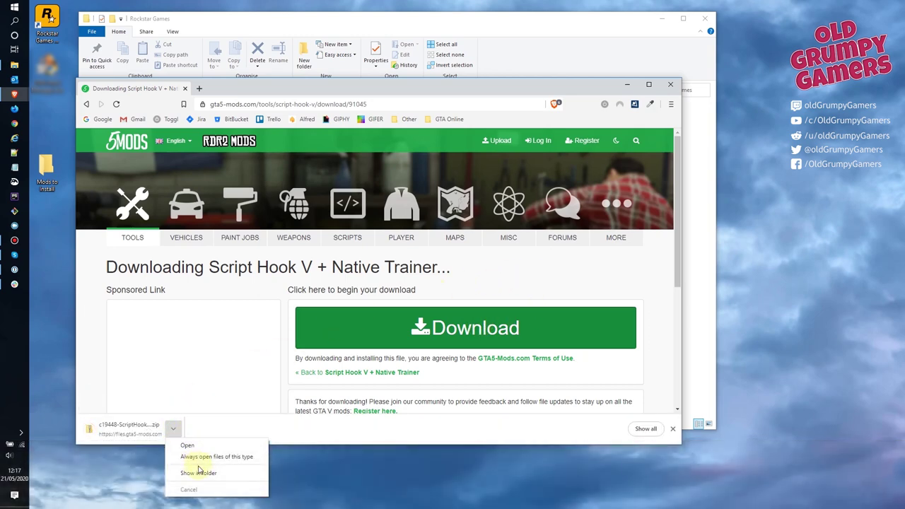
pyautogui.click(206, 447)
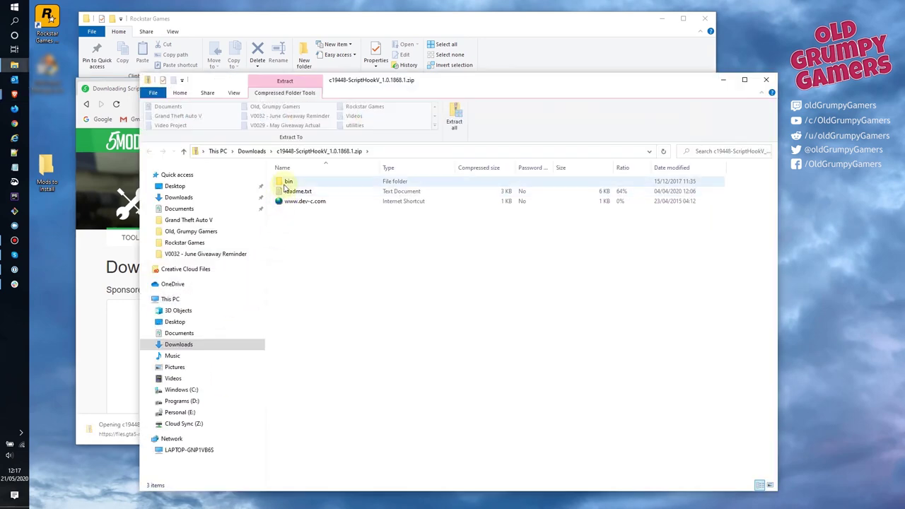
# Step: Copy dinput8.dll, NativeTrainer.asi and ScriptHookV.dll from the zip's bin folder into Mods to Install, then close the archive window
pyautogui.click(286, 183)
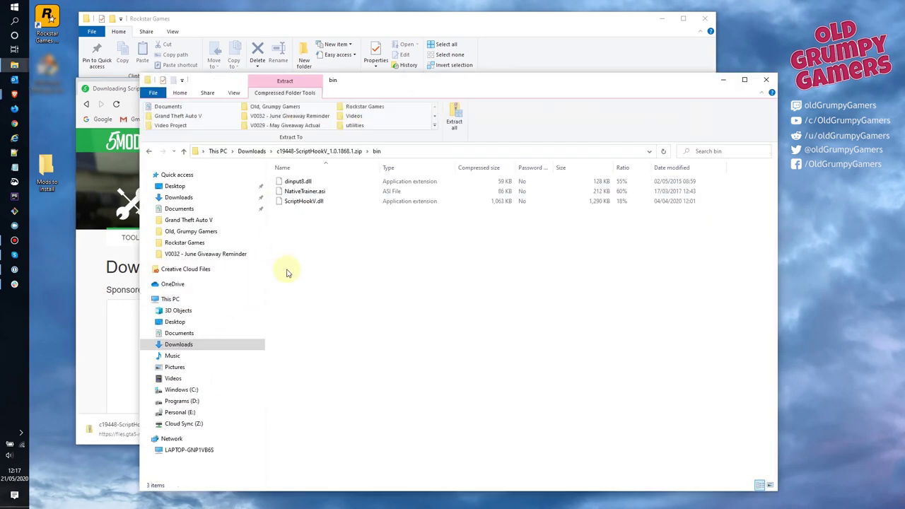
pyautogui.click(294, 203)
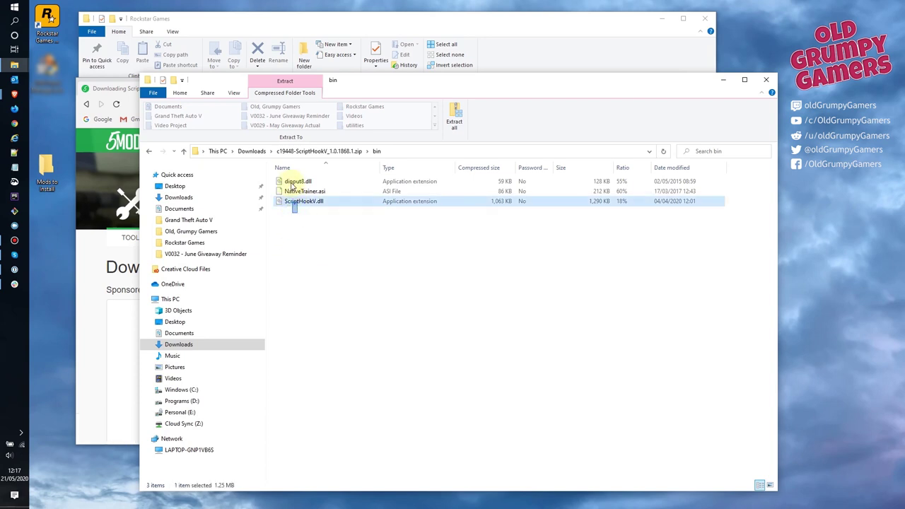
pyautogui.hotkey('ctrl', 'a')
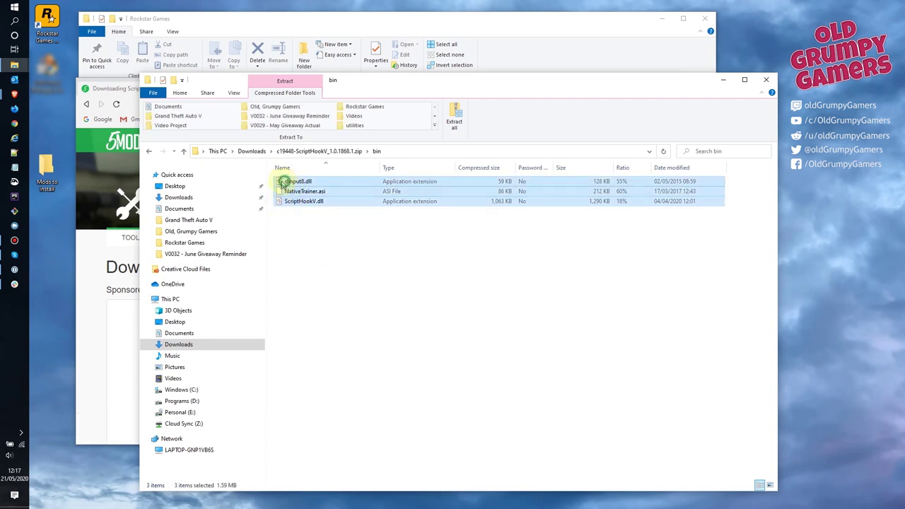
pyautogui.moveTo(282, 183); pyautogui.dragTo(42, 167)
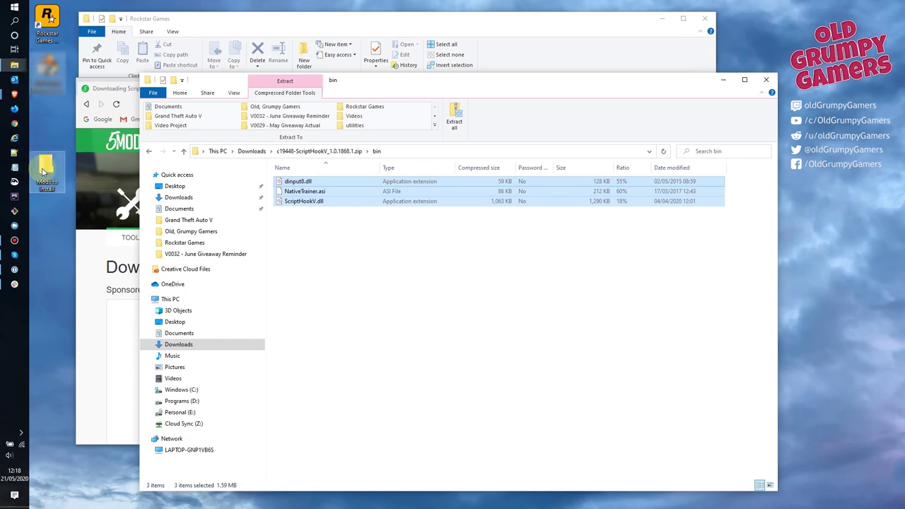
pyautogui.click(766, 80)
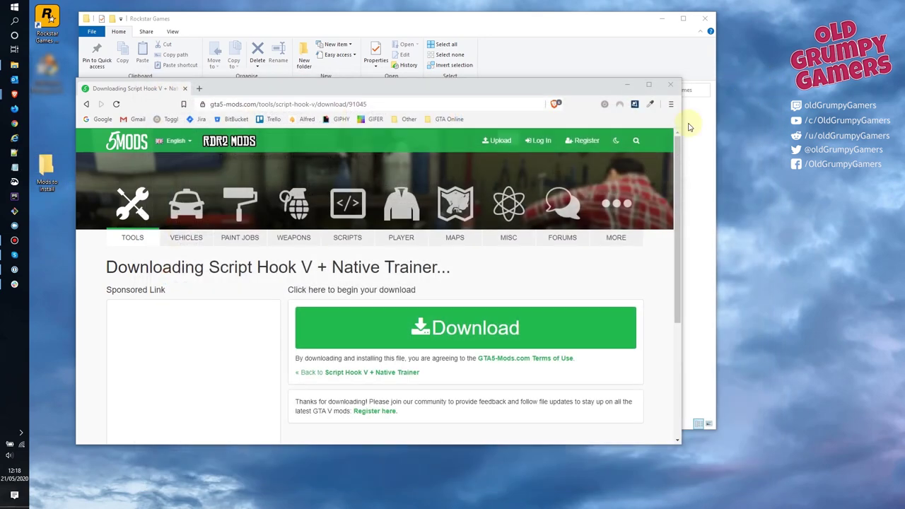
# Step: Go from the Community Script Hook V .NET bookmark to the ScriptHookVDotNet GitHub releases page
pyautogui.click(447, 119)
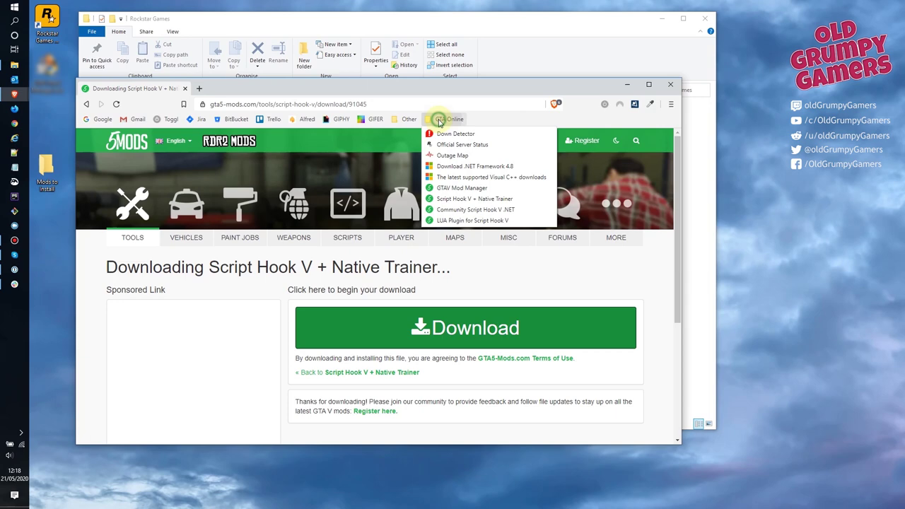
pyautogui.click(454, 211)
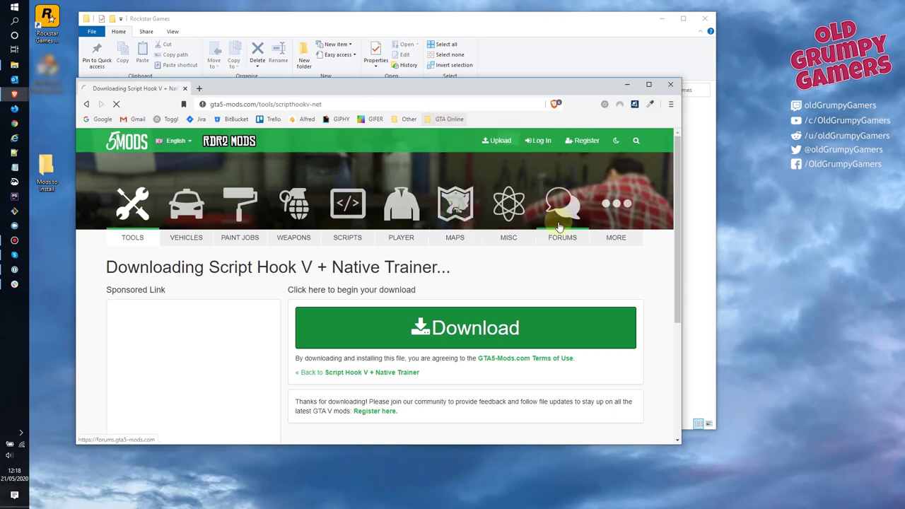
pyautogui.scroll(-2, 556, 227)
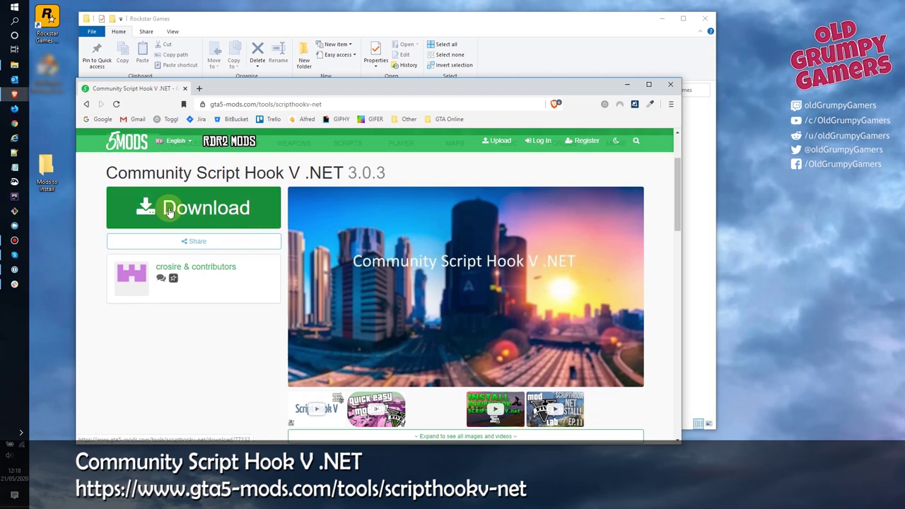
pyautogui.click(170, 211)
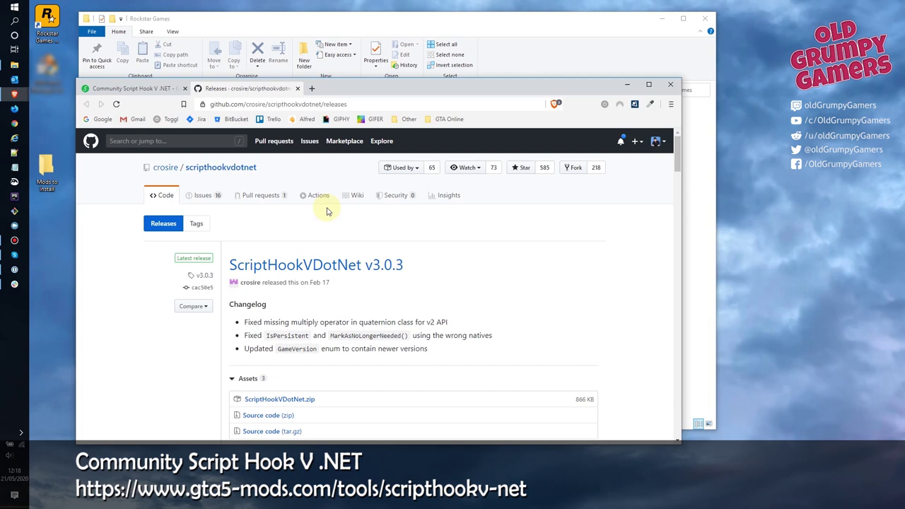
# Step: Download ScriptHookVDotNet.zip v3.0.3 and open the downloaded archive
pyautogui.scroll(-2, 327, 210)
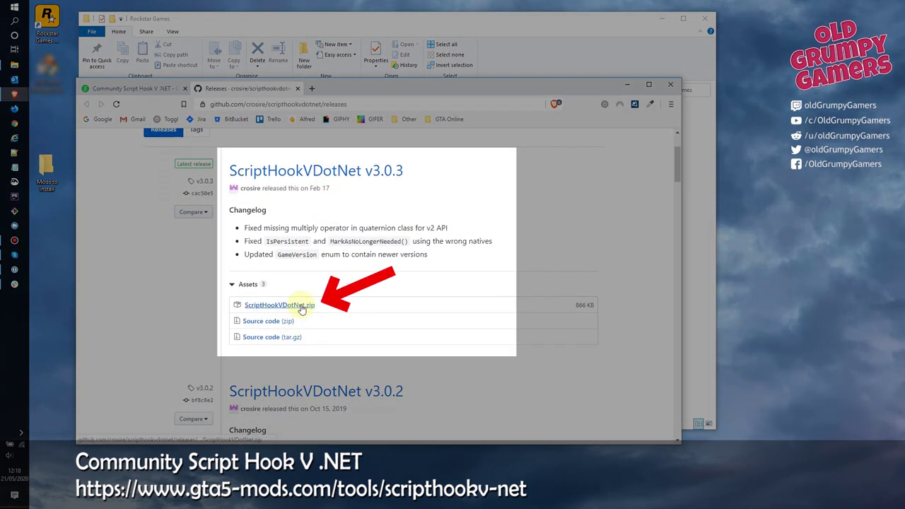
pyautogui.click(302, 307)
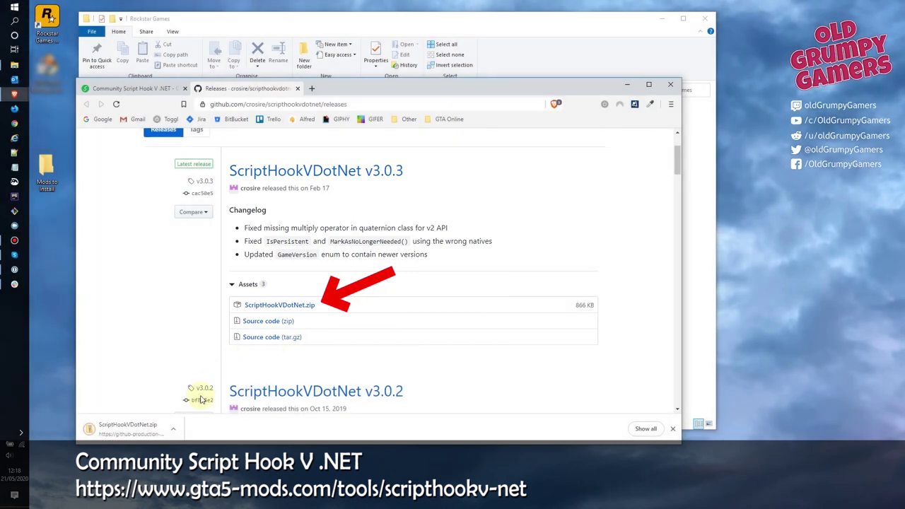
pyautogui.click(174, 429)
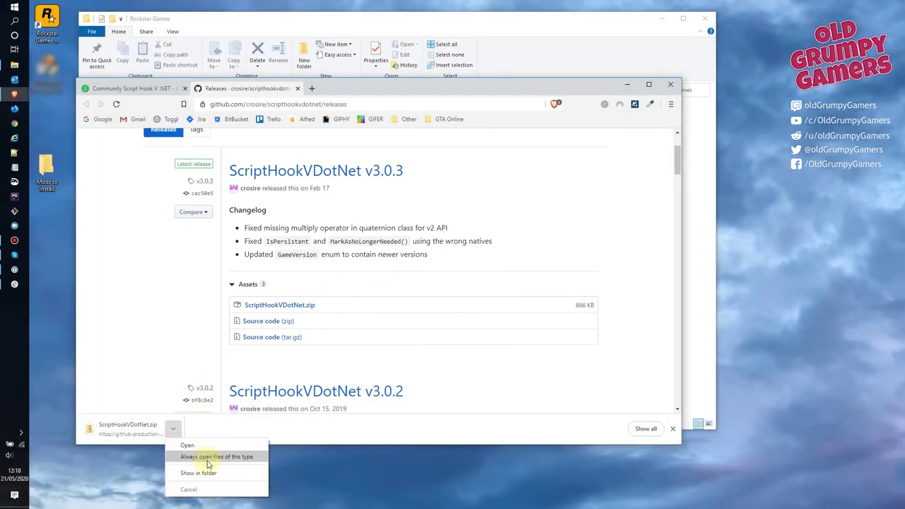
pyautogui.click(212, 445)
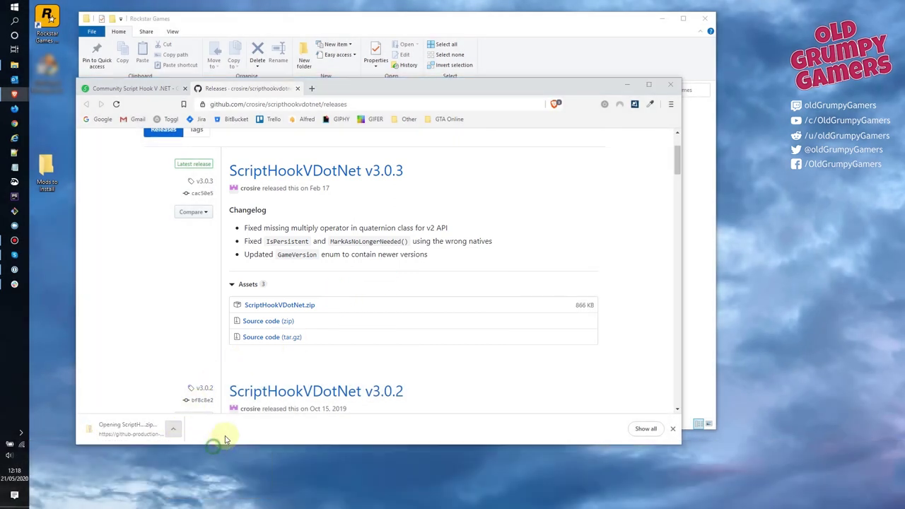